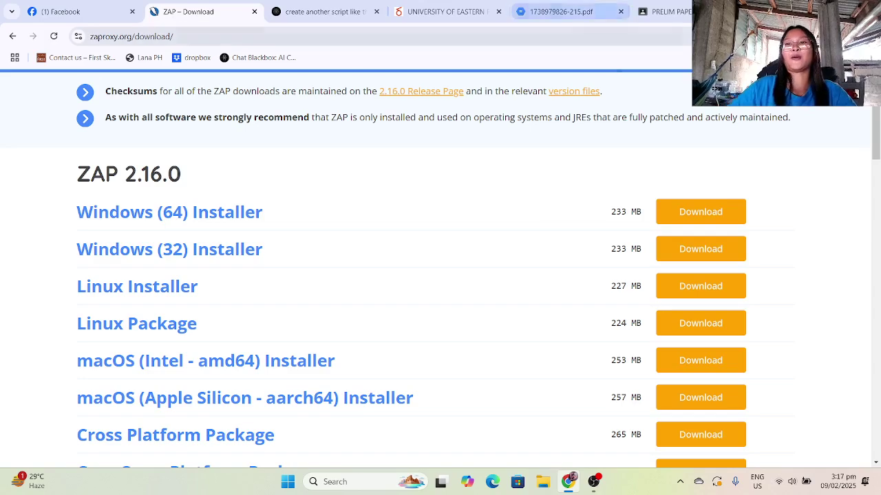
# - Download the ZAP 2.16.0 Windows (64) installer
pyautogui.scroll(2, 371, 268)
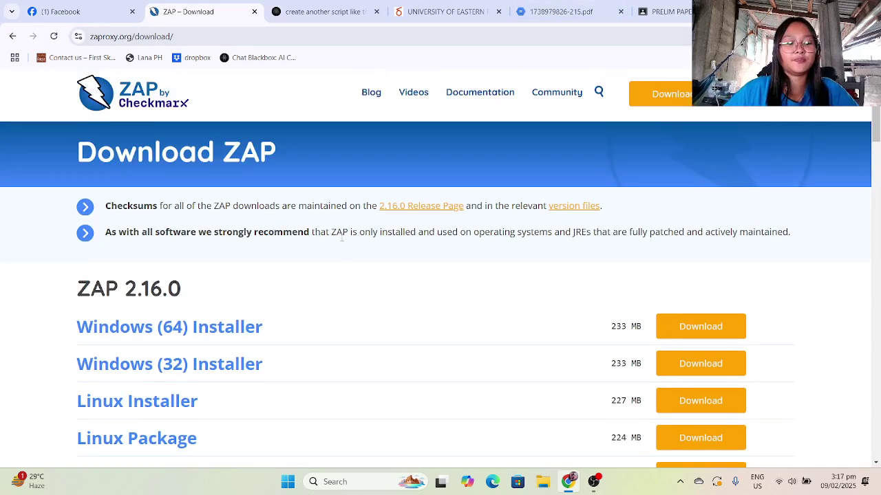
pyautogui.scroll(-3, 349, 256)
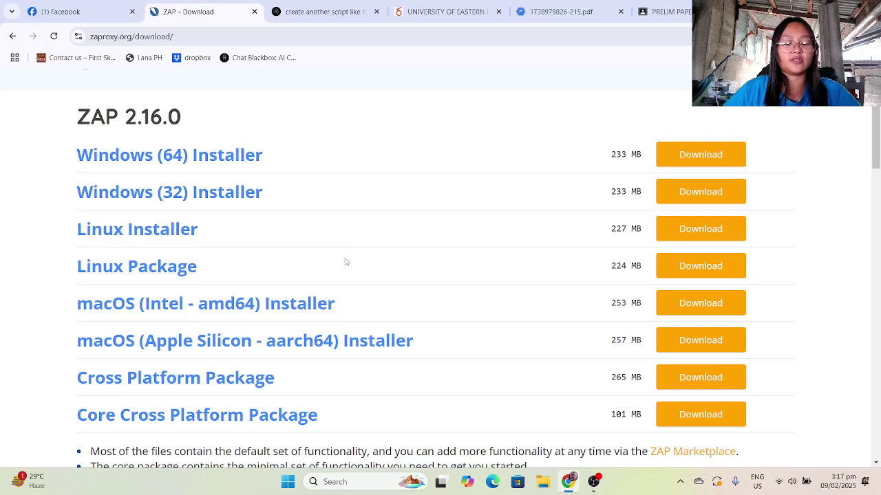
pyautogui.scroll(1, 337, 254)
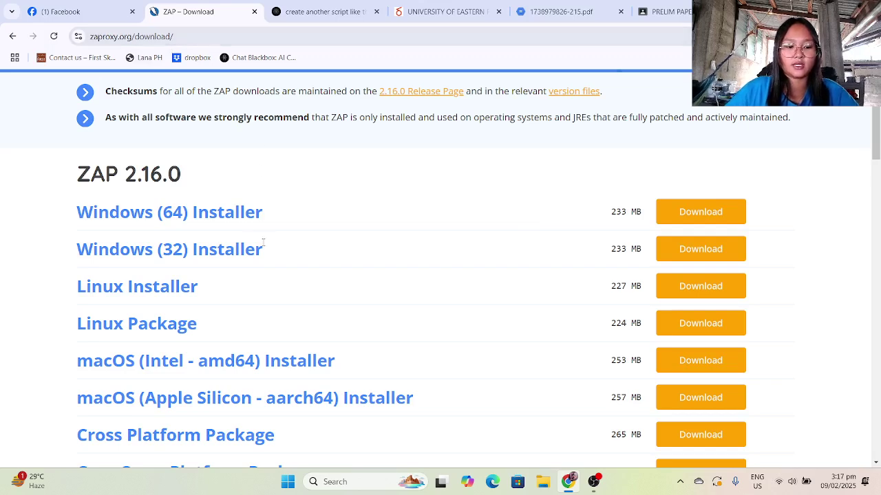
pyautogui.click(665, 213)
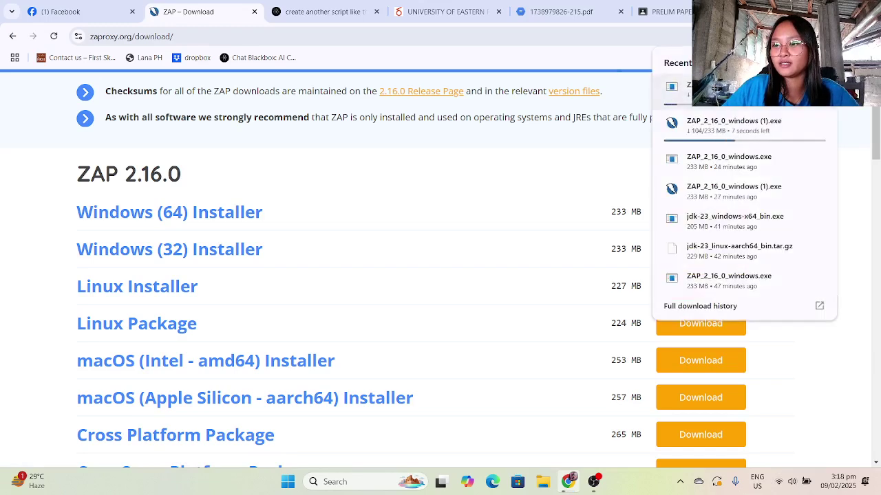
# - Launch the newly downloaded ZAP_2_16_0_windows (1).exe and allow it to run despite the SmartScreen block
pyautogui.moveTo(794, 119)
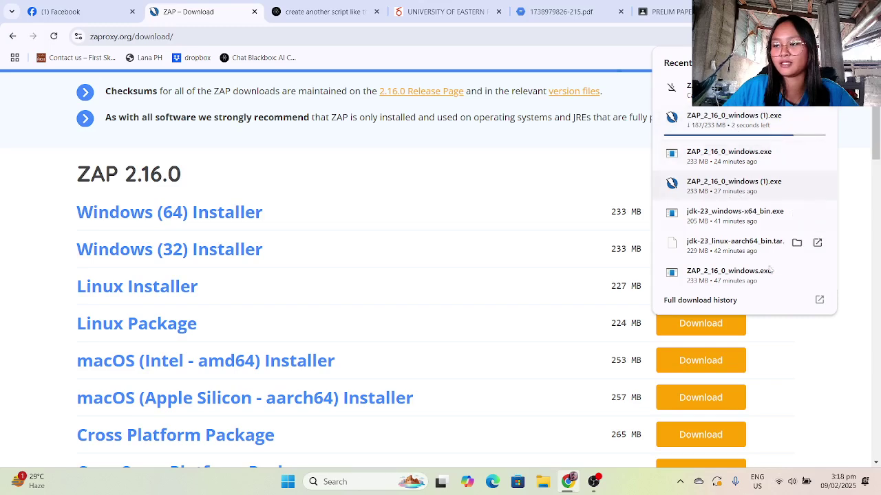
pyautogui.click(750, 128)
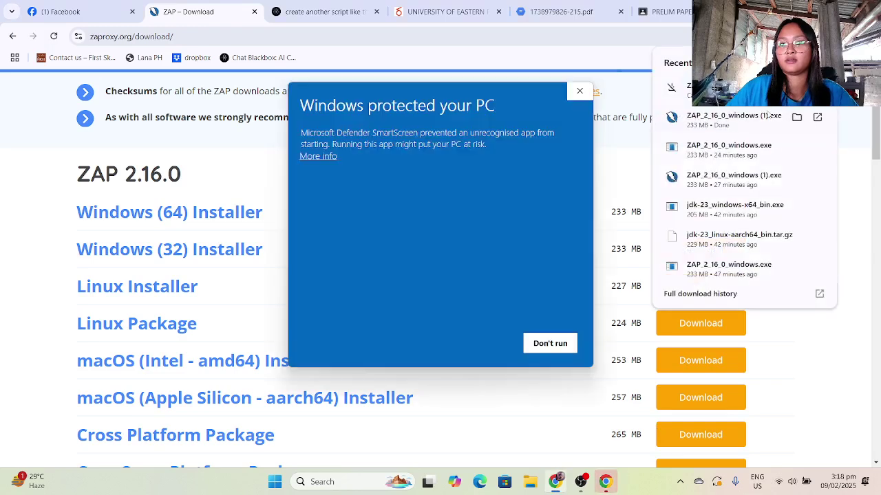
pyautogui.click(318, 157)
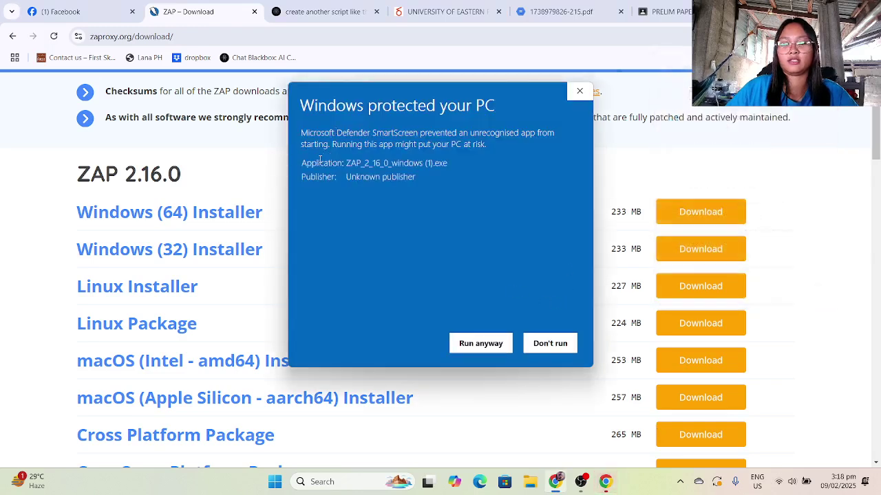
pyautogui.click(487, 344)
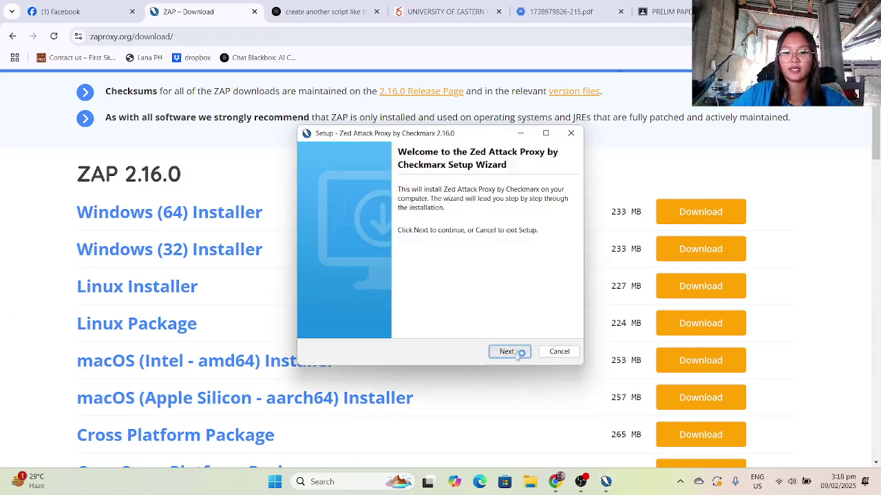
# - Accept the licence agreement, install ZAP with the standard installation type, and finish the setup wizard
pyautogui.click(509, 351)
pyautogui.click(314, 307)
pyautogui.click(509, 352)
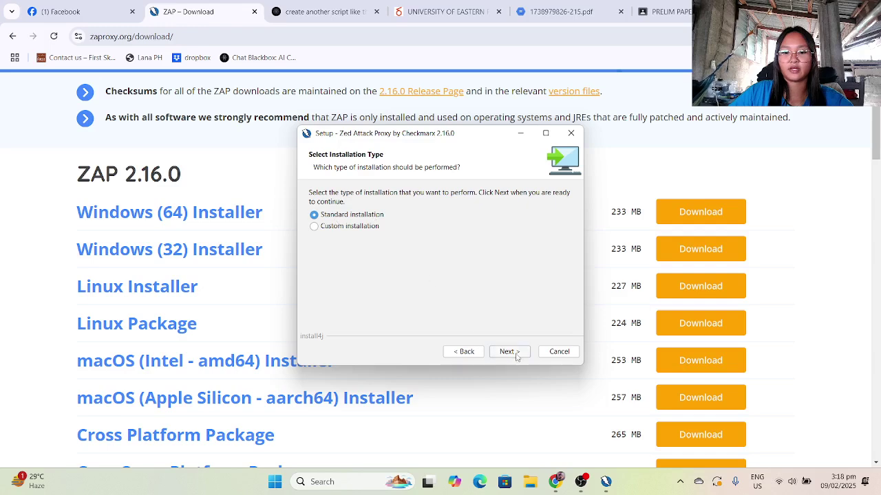
pyautogui.click(509, 351)
pyautogui.click(510, 352)
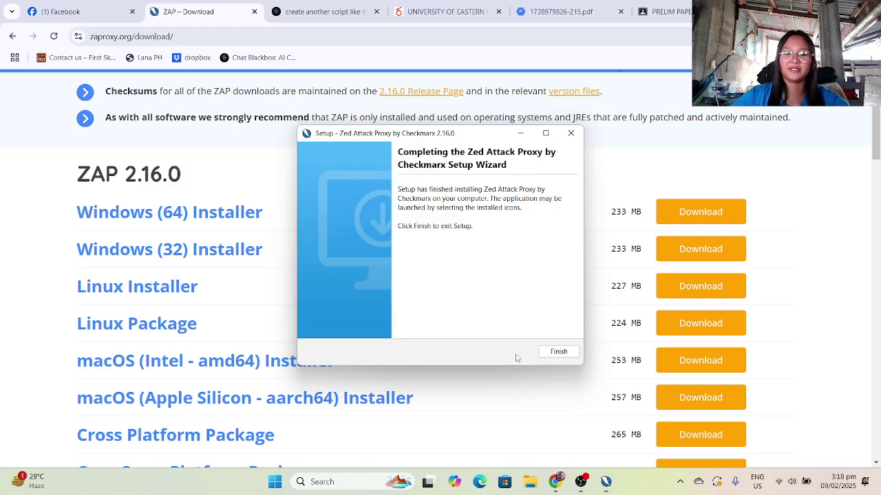
pyautogui.click(558, 351)
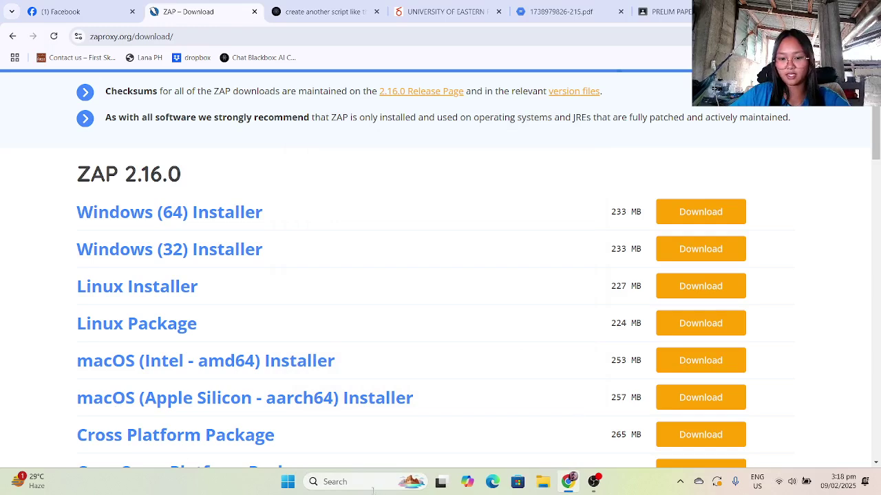
# - Search Windows for "zap 2.16.0" and launch the ZAP 2.16.0 app
pyautogui.click(361, 481)
pyautogui.write('zap 2.16.0')
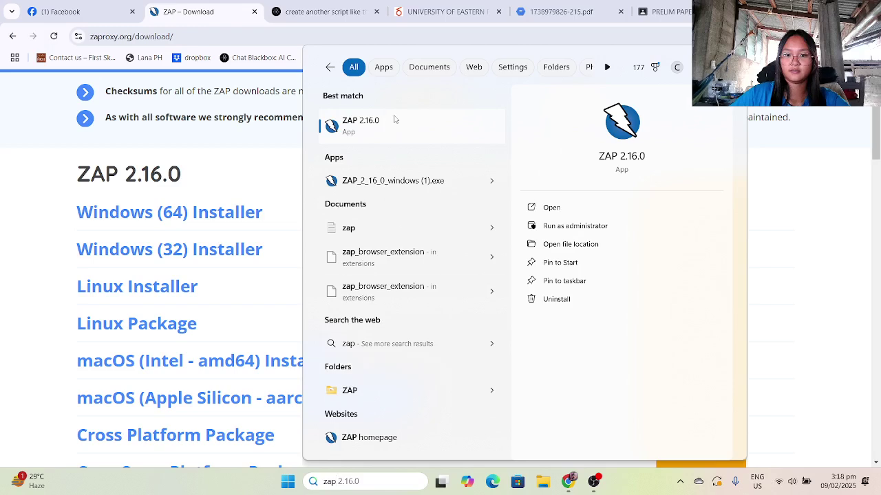
pyautogui.click(396, 118)
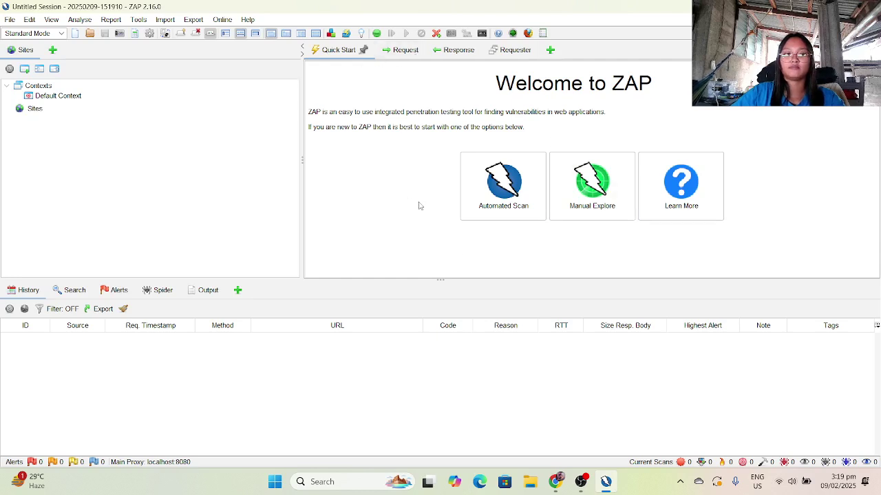
# - Switch to Chrome, search for "bwapp" in a new tab, and open the "bWAPP, a buggy web application!" site
pyautogui.moveTo(556, 485)
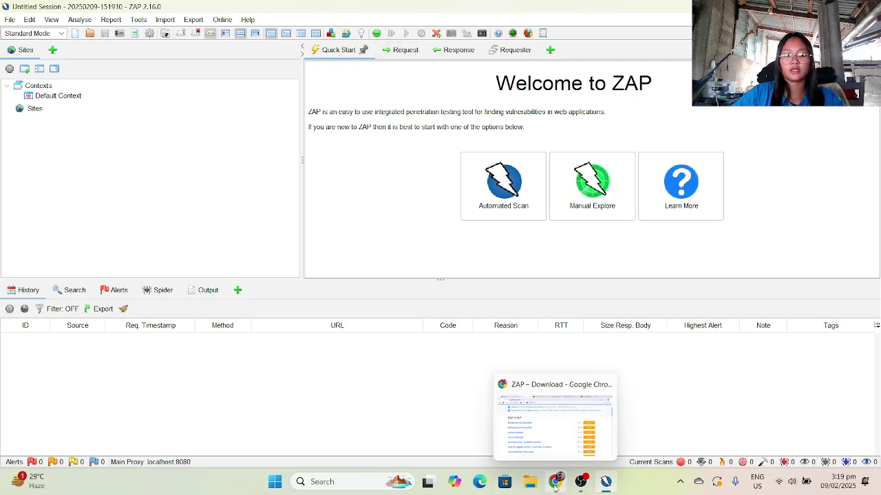
pyautogui.click(555, 487)
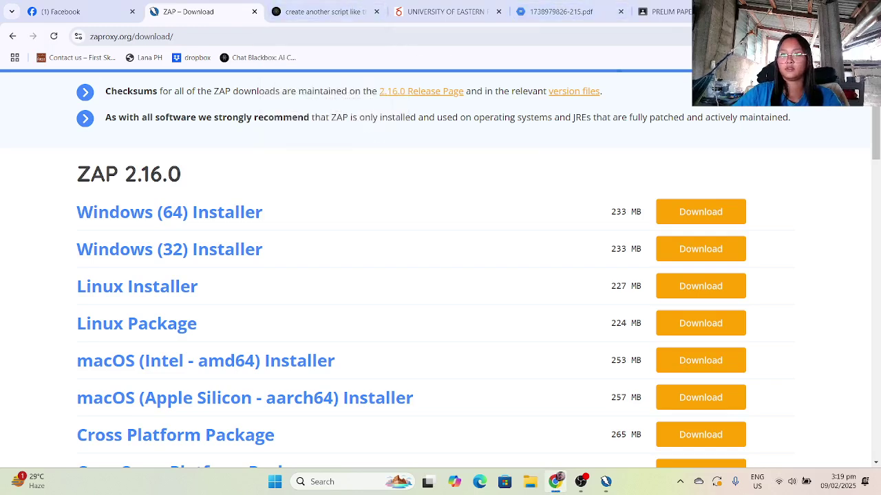
pyautogui.hotkey('ctrl', 't')
pyautogui.write('bwapp')
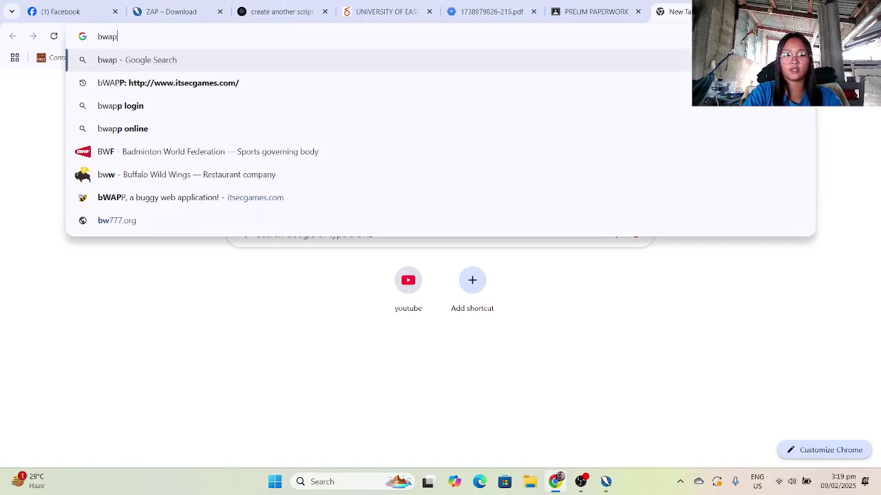
pyautogui.press('Return')
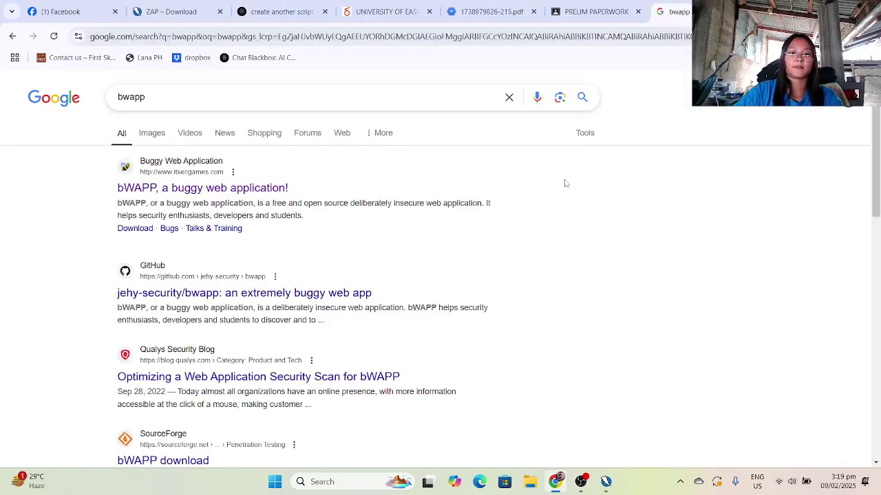
pyautogui.click(215, 192)
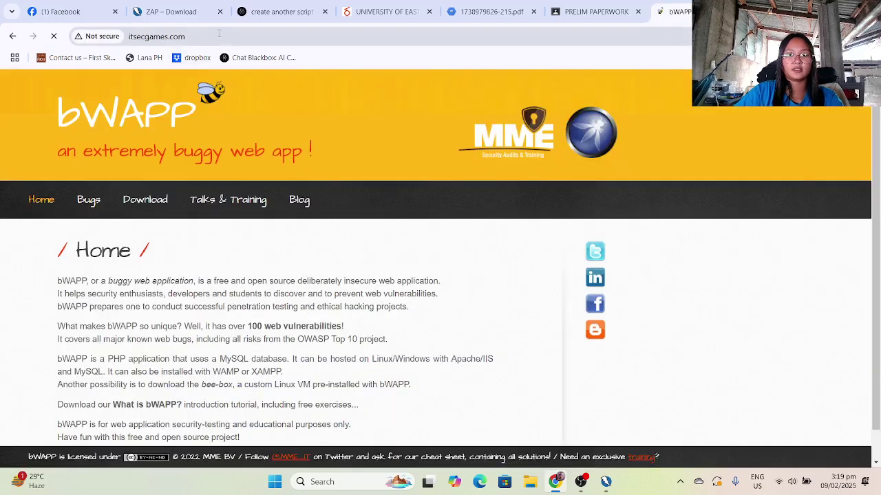
pyautogui.click(218, 36)
pyautogui.hotkey('ctrl', 'c')
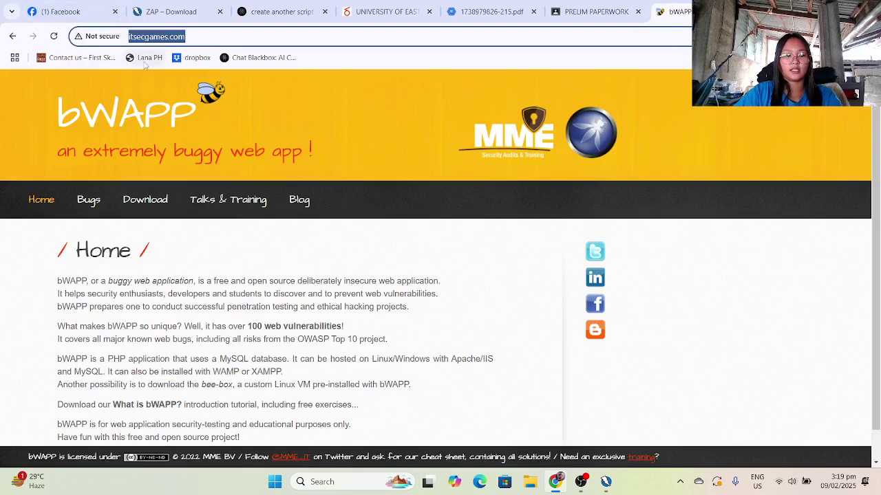
pyautogui.hotkey('alt', 'Tab')
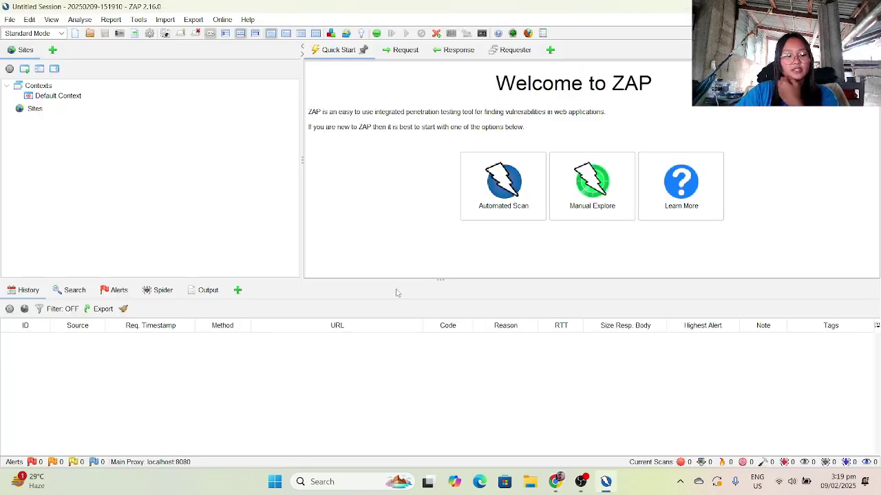
pyautogui.click(477, 205)
pyautogui.click(392, 167)
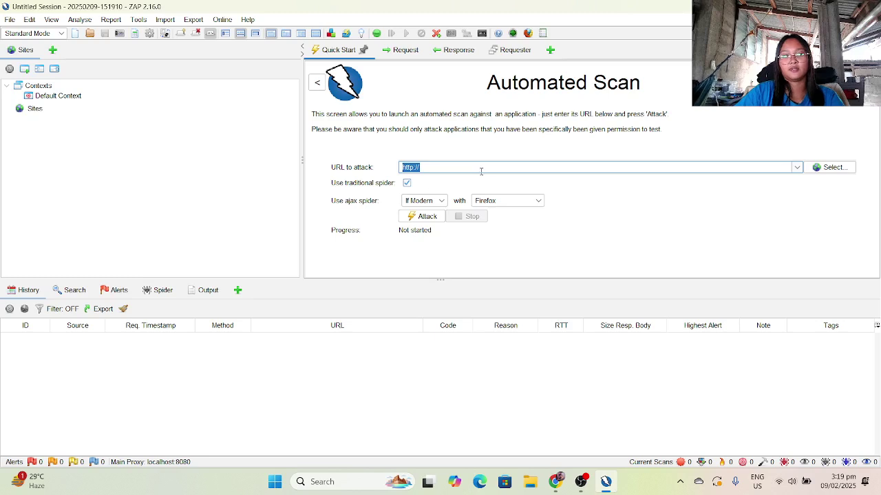
pyautogui.hotkey('ctrl', 'v')
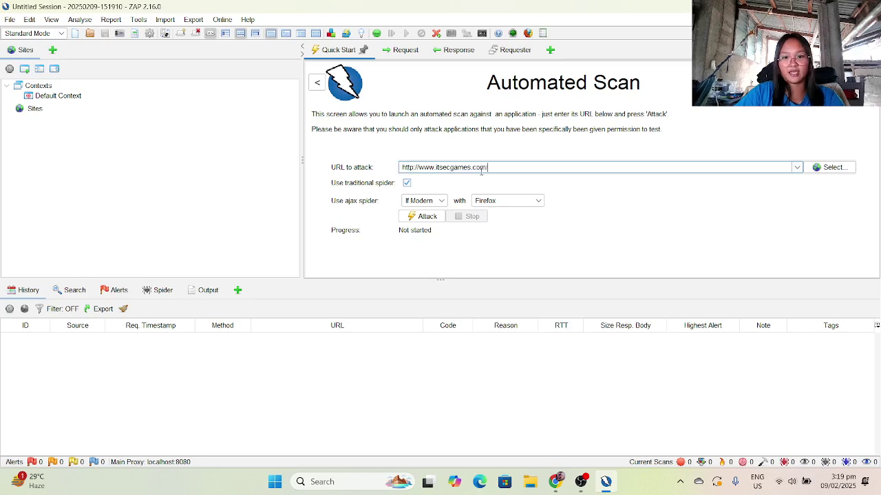
pyautogui.click(423, 220)
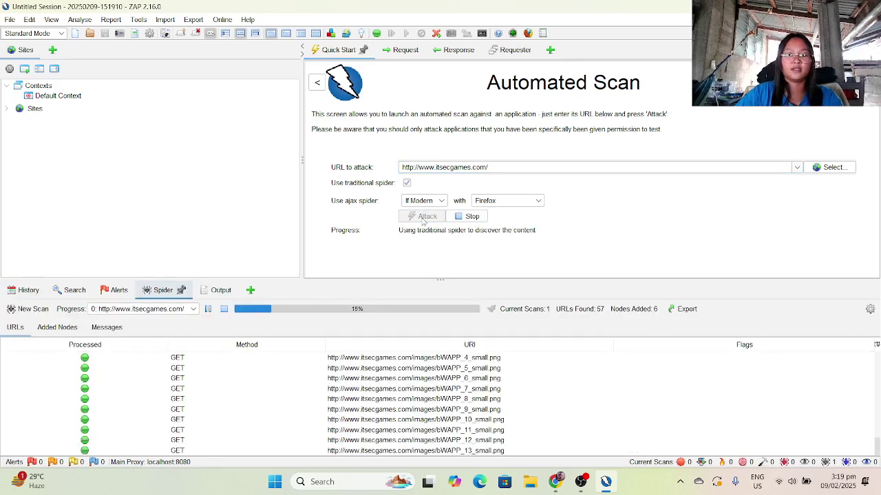
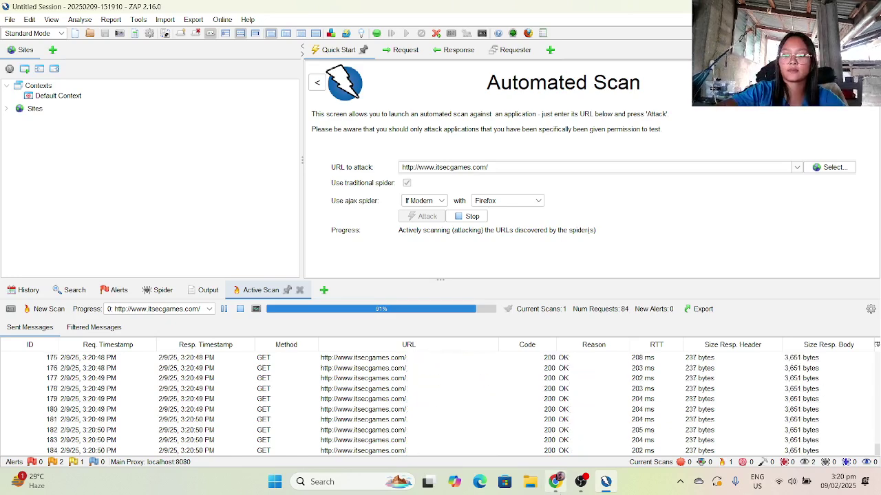
# - Examine the description and solution of the X-Content-Type-Options Header Missing alert
pyautogui.moveTo(565, 492)
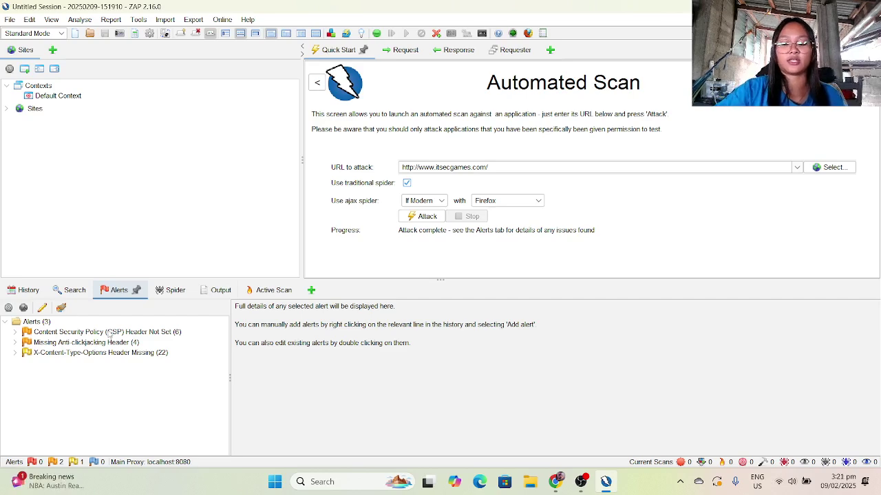
pyautogui.click(81, 353)
pyautogui.scroll(-3, 293, 389)
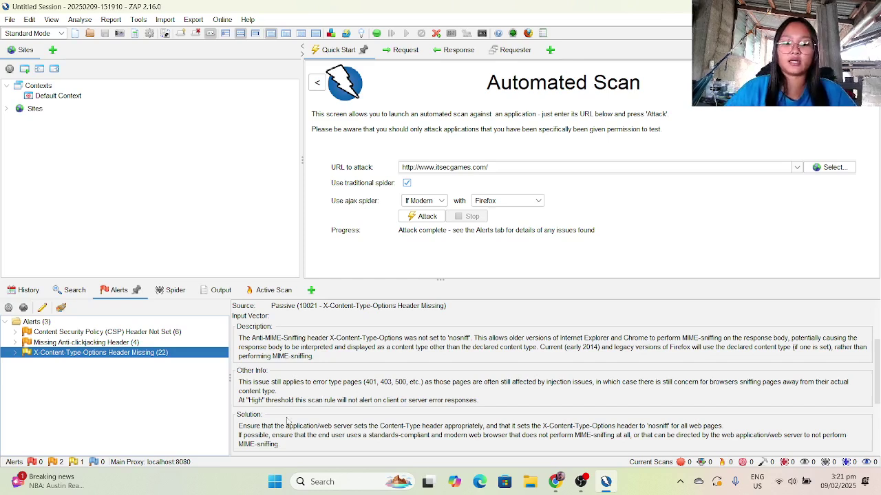
# - Examine the solutions, references and tags of the Content Security Policy Header Not Set and Missing Anti-clickjacking Header alerts
pyautogui.click(76, 343)
pyautogui.click(90, 326)
pyautogui.click(90, 331)
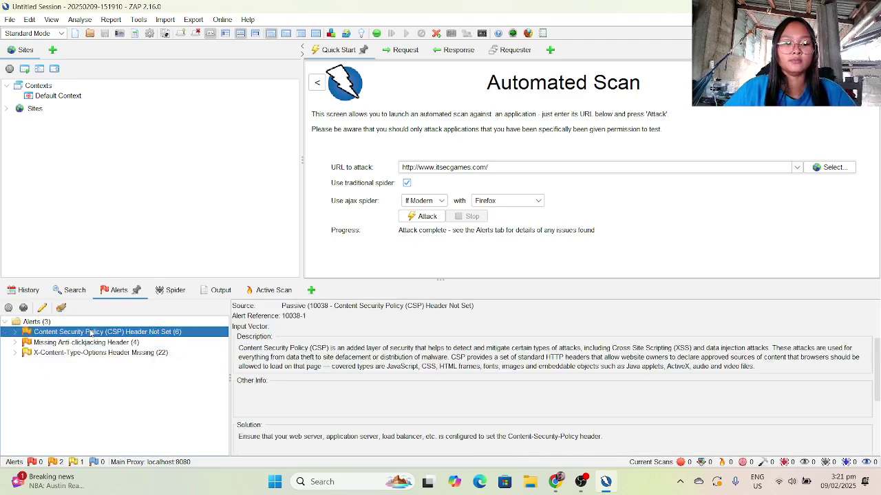
pyautogui.moveTo(878, 351); pyautogui.dragTo(878, 411)
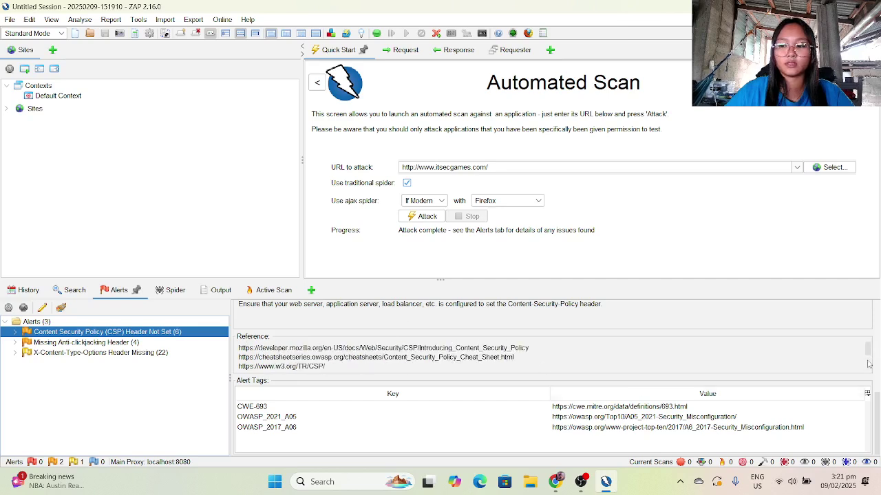
pyautogui.moveTo(868, 349)
pyautogui.mouseDown()
pyautogui.moveTo(868, 375)
pyautogui.moveTo(867, 348)
pyautogui.mouseUp()
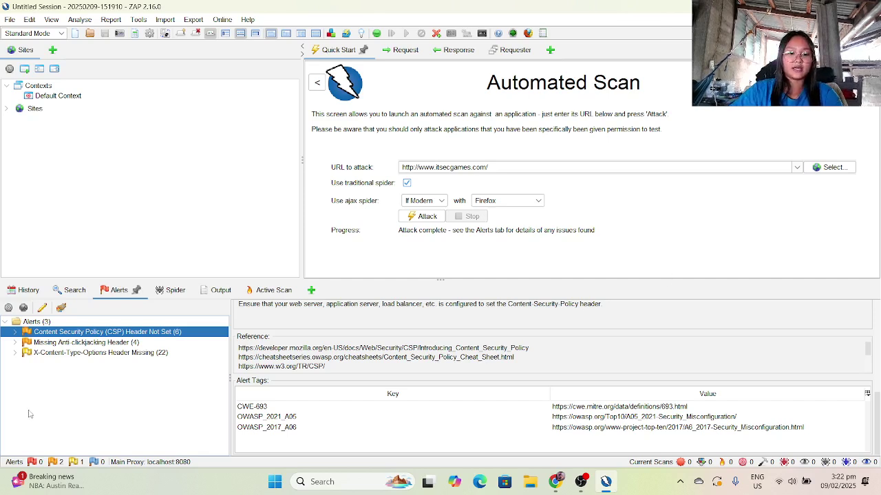
pyautogui.click(104, 343)
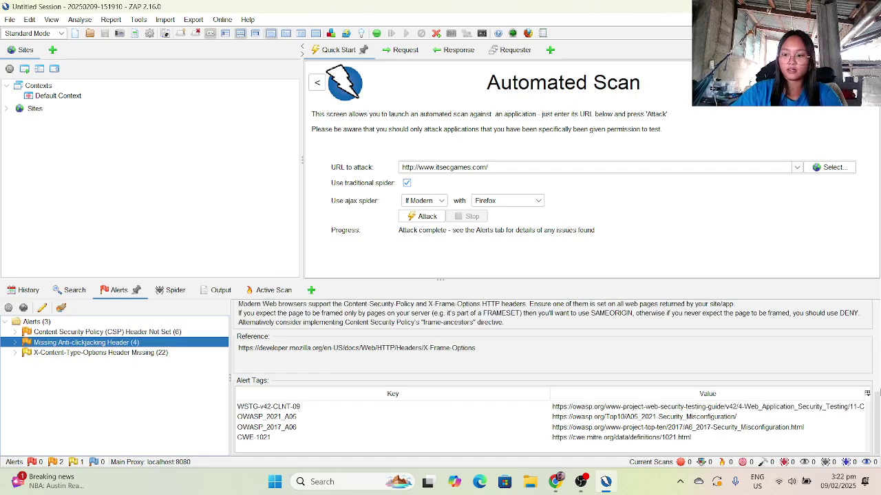
pyautogui.moveTo(876, 410)
pyautogui.mouseDown()
pyautogui.moveTo(876, 381)
pyautogui.moveTo(875, 419)
pyautogui.moveTo(868, 359)
pyautogui.moveTo(869, 399)
pyautogui.mouseUp()
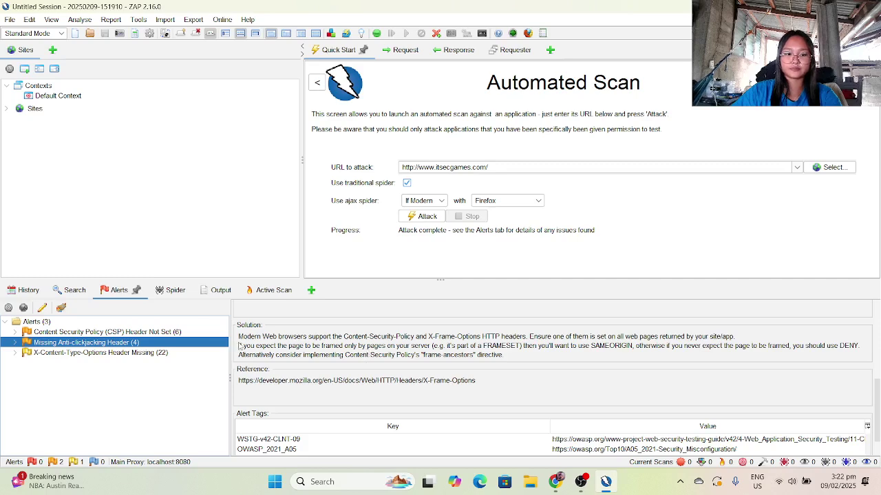
# - Review the spider's crawled URLs from the beginning of the list, and check the scan output
pyautogui.click(165, 293)
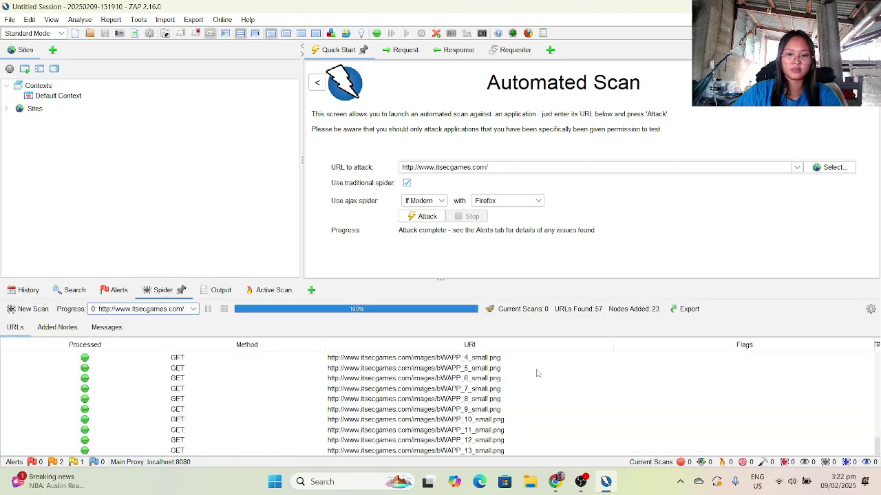
pyautogui.moveTo(876, 445); pyautogui.dragTo(874, 354)
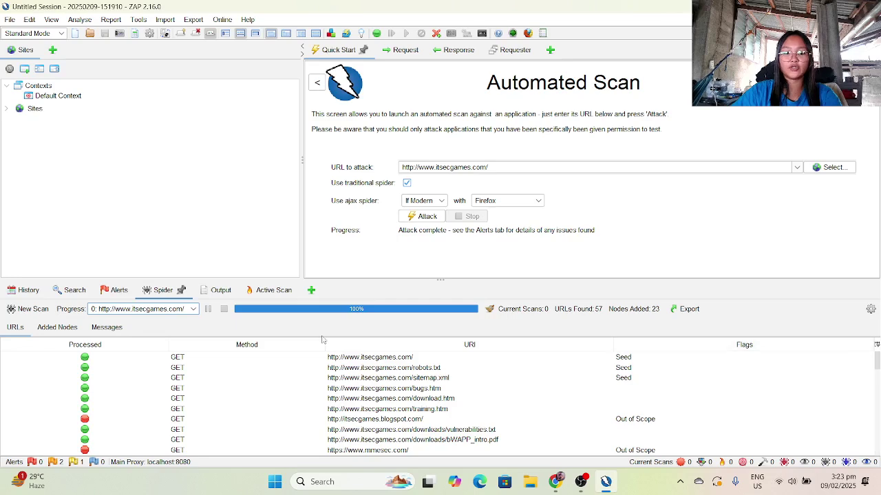
pyautogui.click(219, 290)
pyautogui.click(110, 291)
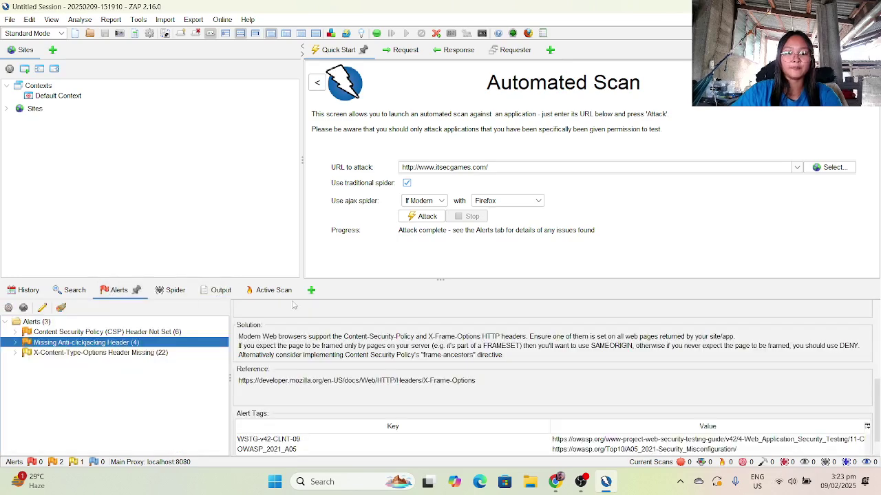
# - Review the requests sent by the active scan, back to the earliest entries
pyautogui.click(269, 290)
pyautogui.scroll(14, 716, 403)
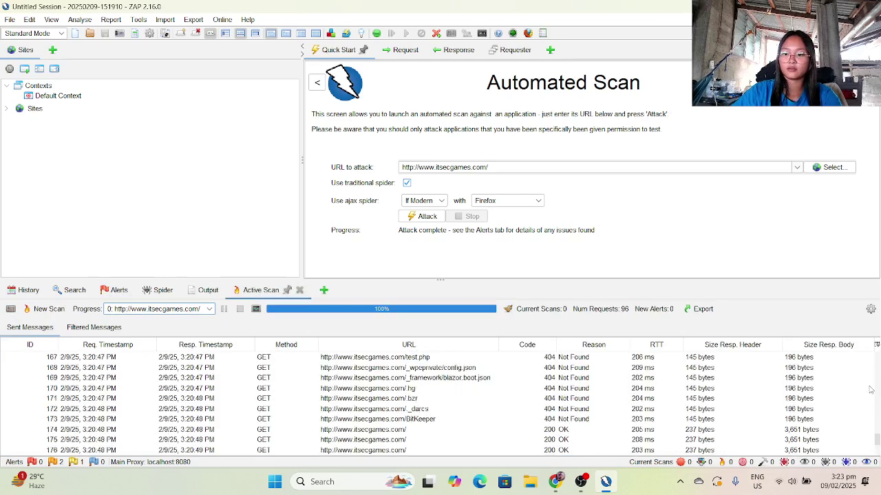
pyautogui.scroll(12, 716, 404)
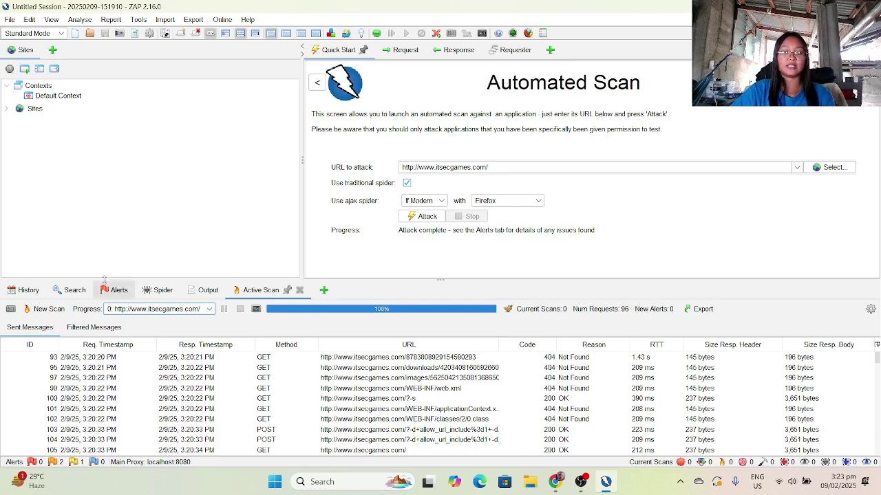
# - Return to the alerts and reopen the Content Security Policy (CSP) Header Not Set details
pyautogui.click(62, 289)
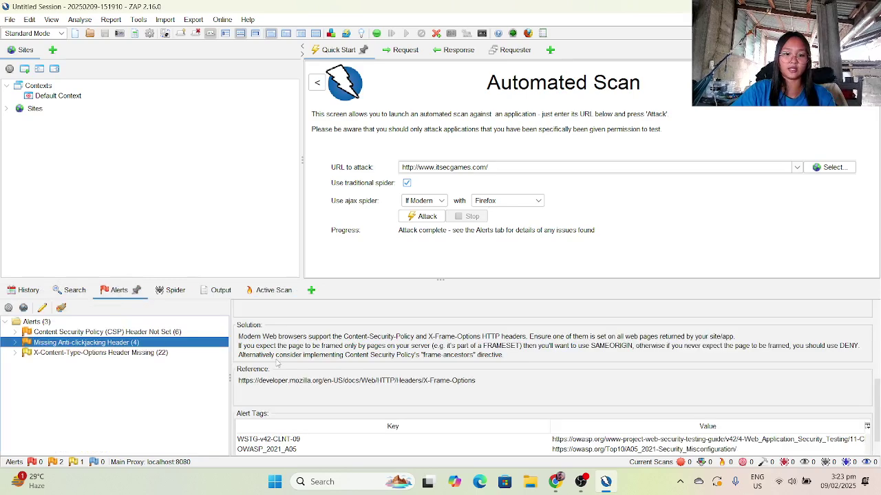
pyautogui.click(137, 332)
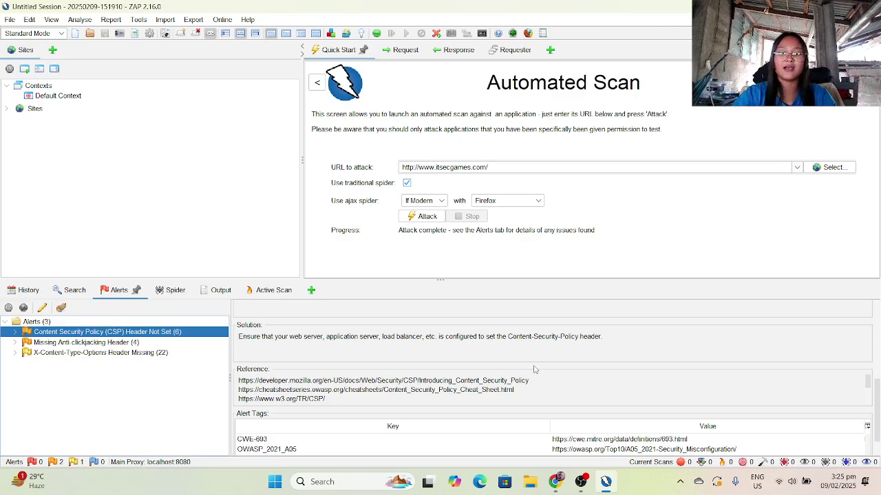
pyautogui.hotkey('alt', 'Tab')
pyautogui.hotkey('alt', 'Tab')
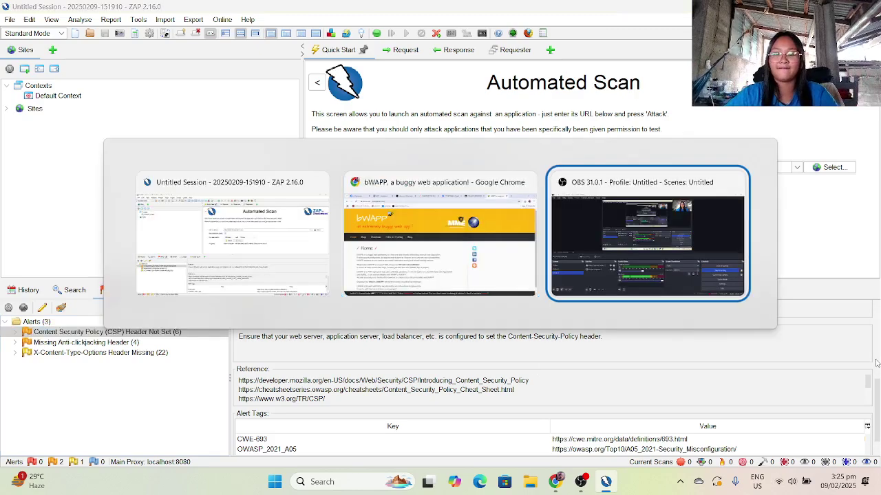